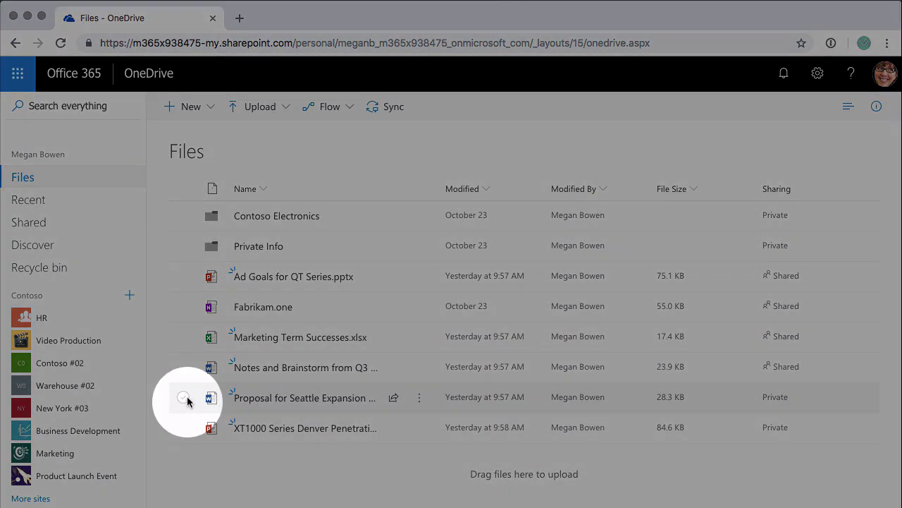
Step: Select the Proposal for Seattle Expansion file in the Files list
click(183, 397)
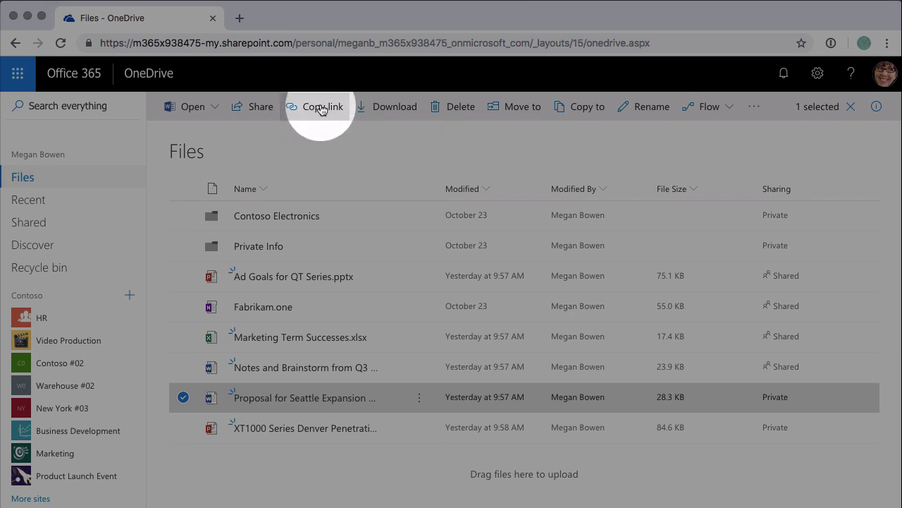
Step: Copy an anyone-can-edit link to the Seattle Expansion proposal
click(323, 111)
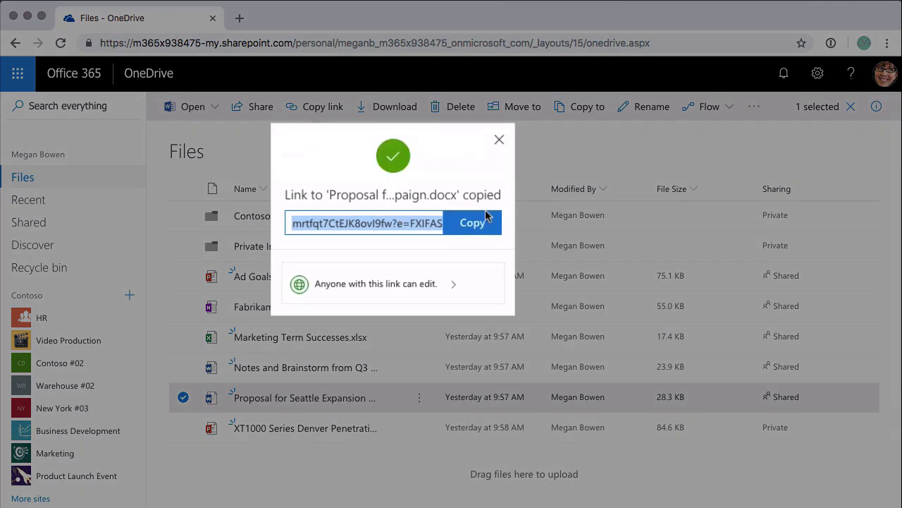
click(478, 226)
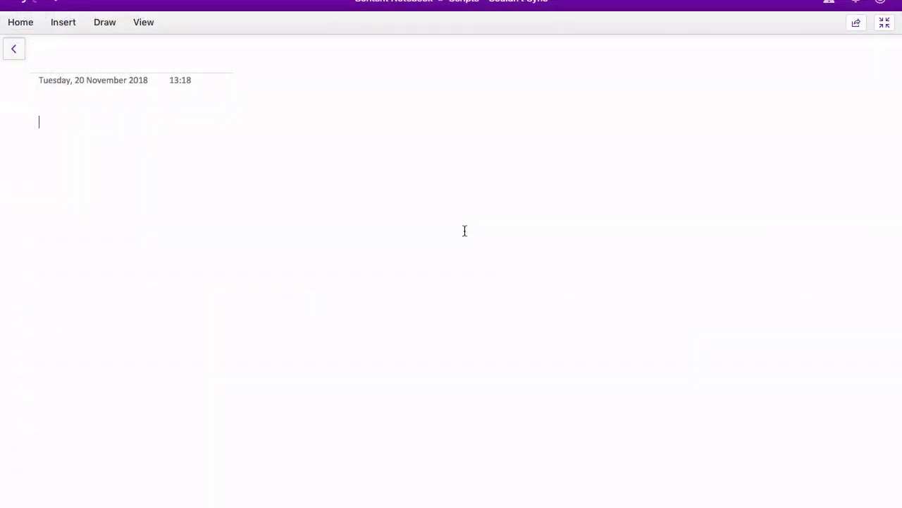
Step: Paste the proposal's edit link into the blank OneNote page
key(ctrl+v)
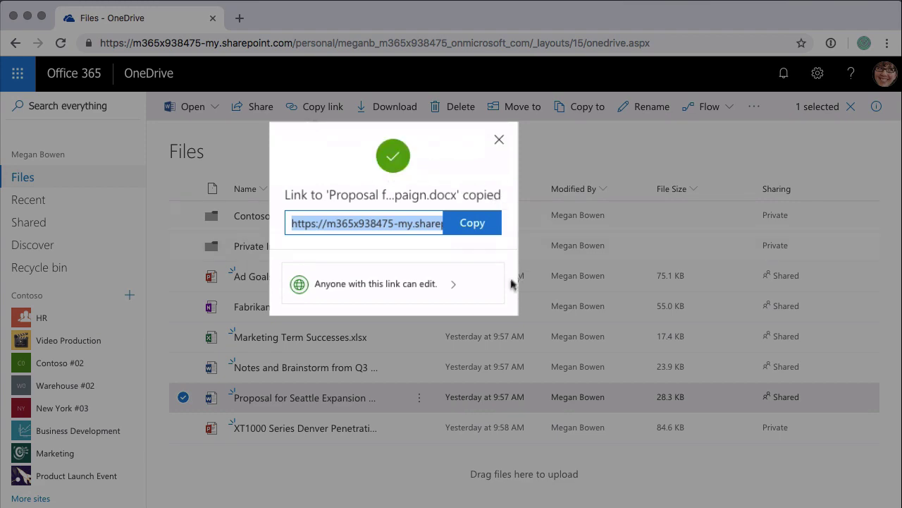
Step: Open Link settings for the 'Anyone with this link can edit' link
click(435, 292)
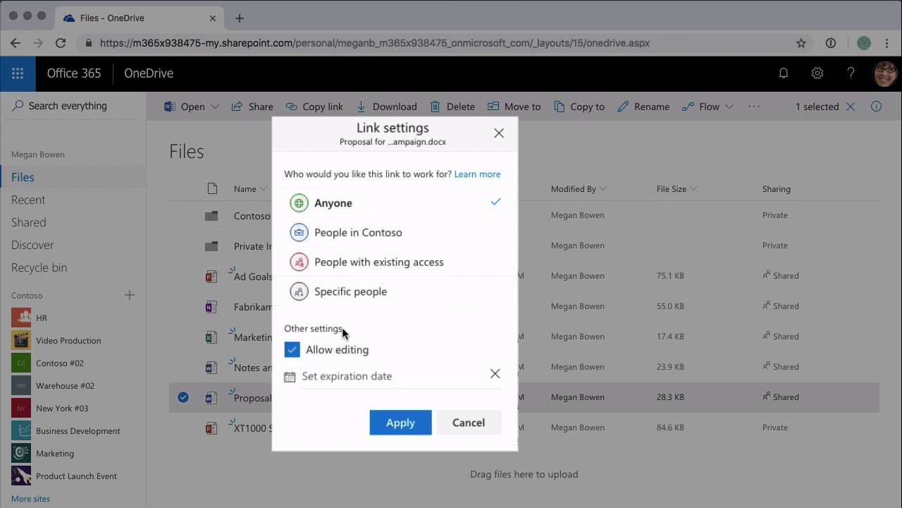
Step: Turn off editing and set the link to expire Thursday Nov 22 2018
click(353, 357)
click(339, 380)
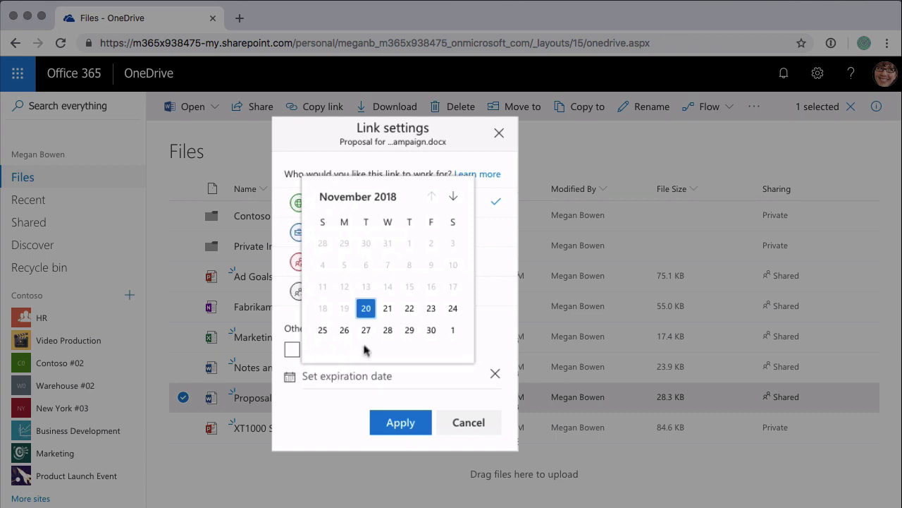
click(409, 311)
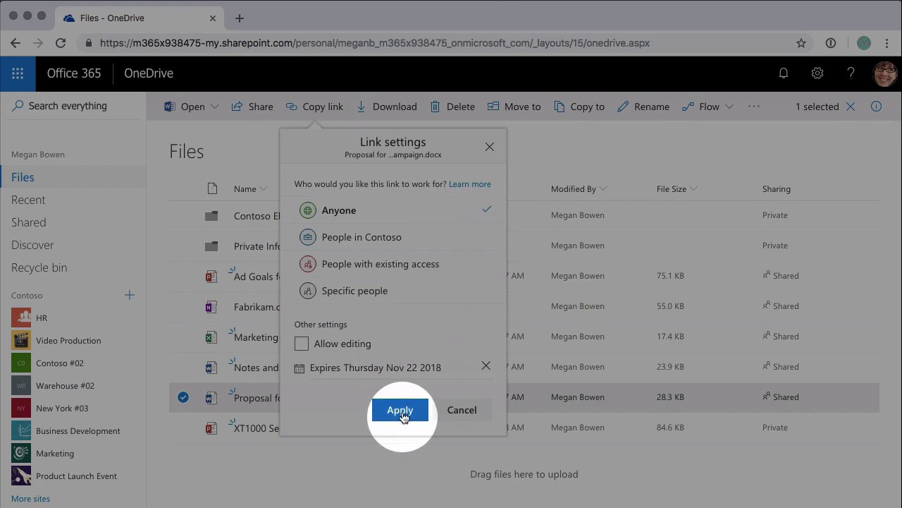
click(400, 410)
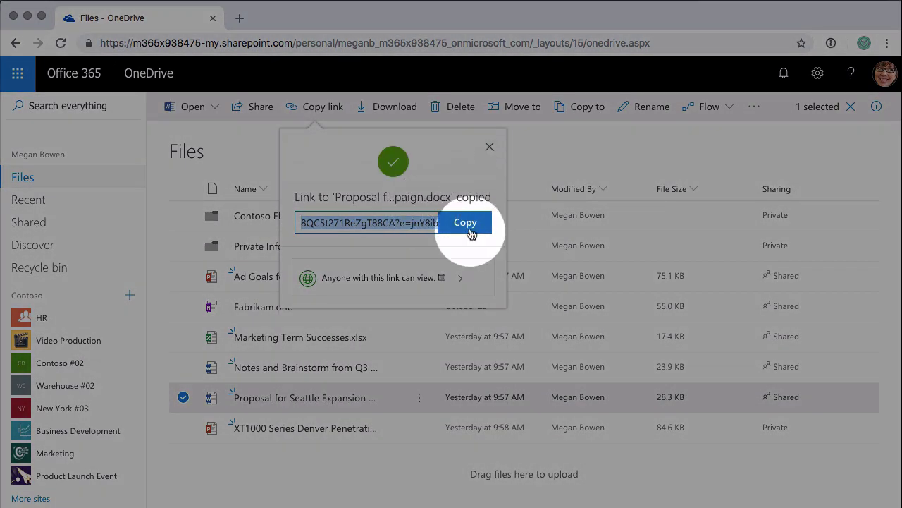
Step: Copy the view-only link and paste it on a new line below the edit link in OneNote
click(471, 233)
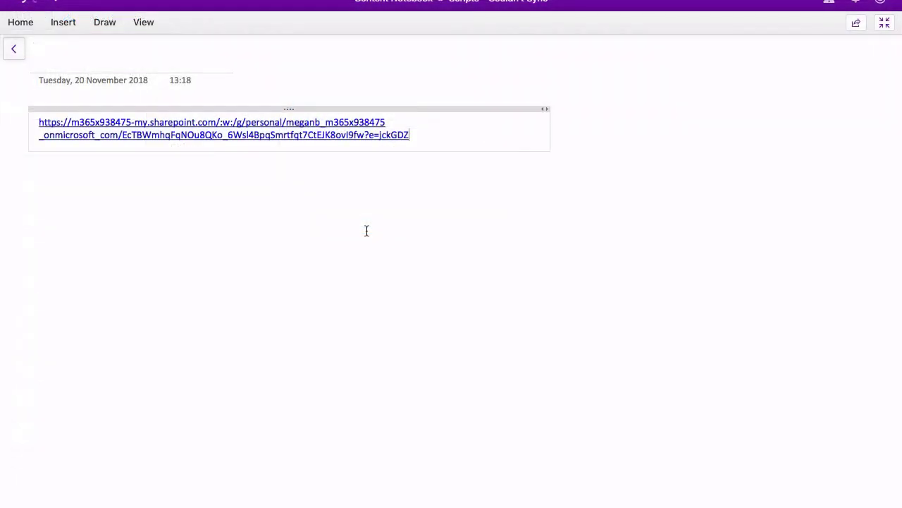
key(Return)
key(Return)
key(super+v)
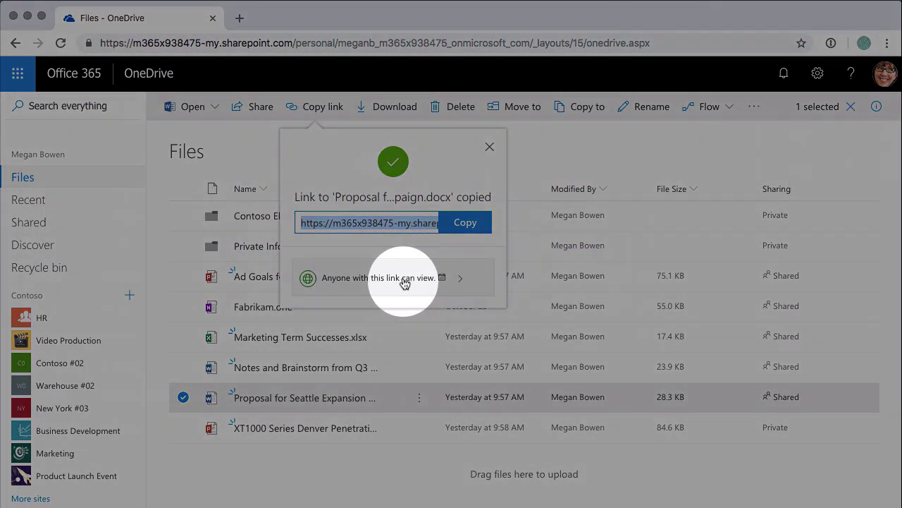
Step: Change the link to People in Contoso with editing allowed and apply it
click(408, 284)
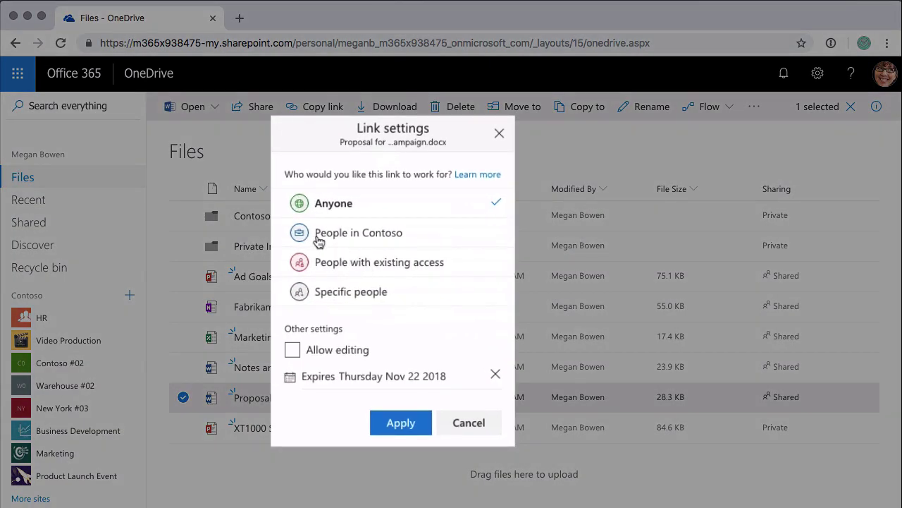
click(359, 236)
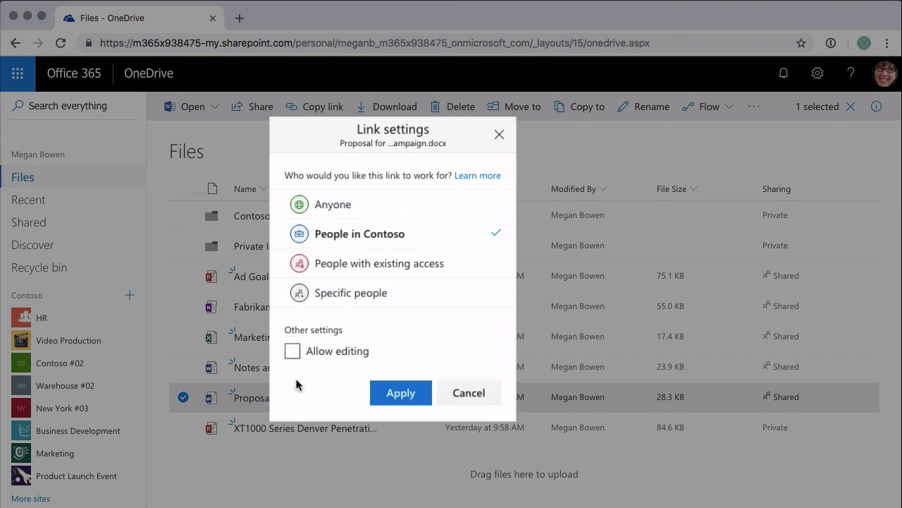
click(293, 351)
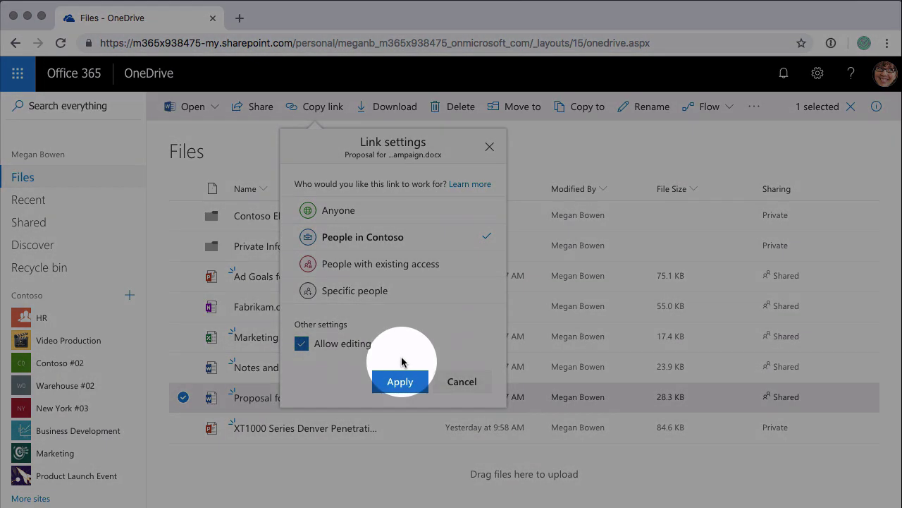
click(400, 381)
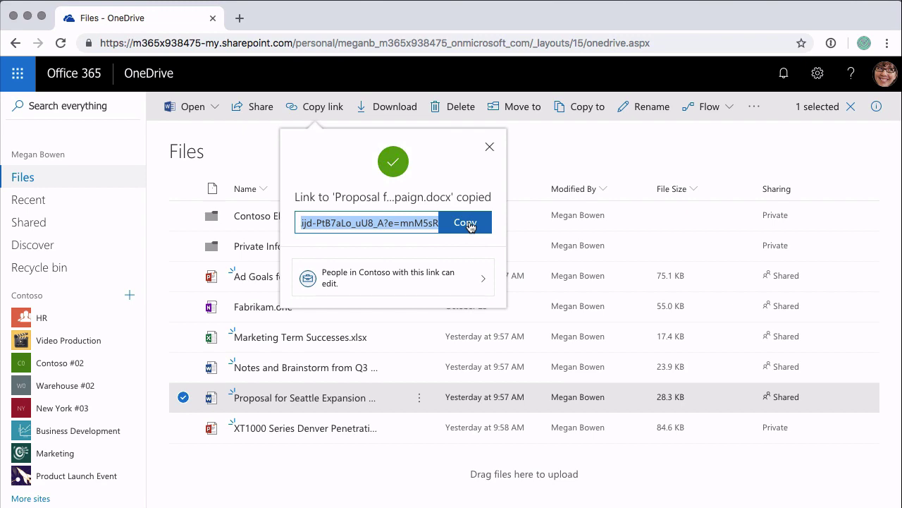
click(386, 281)
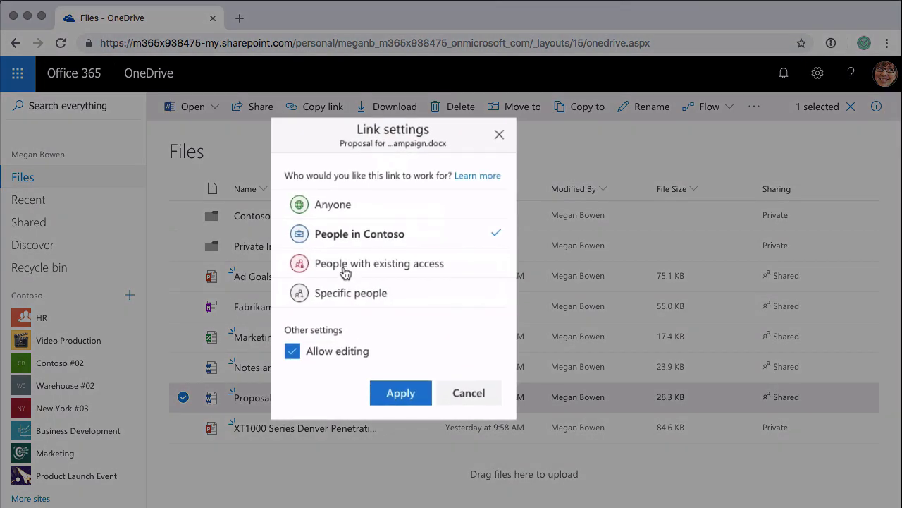
Step: Limit an editable link to Specific people, adding only the marketing assistant, and apply it
click(345, 273)
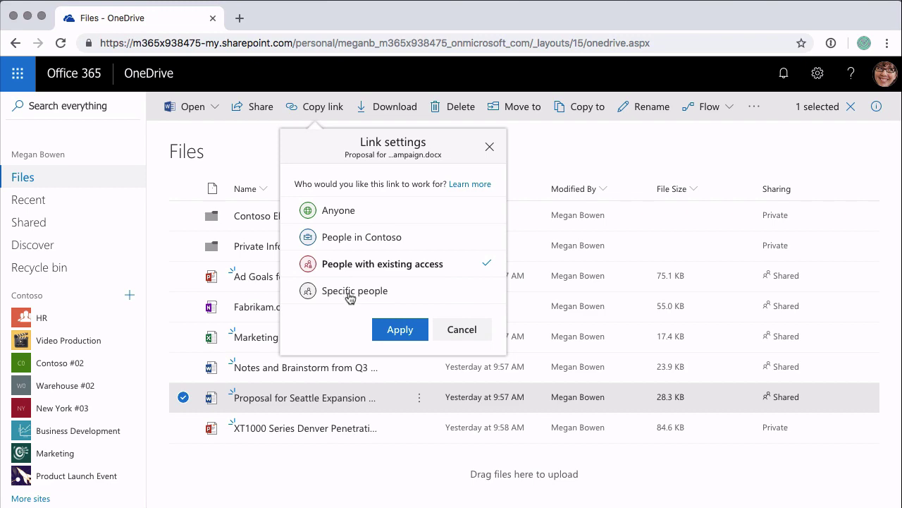
click(347, 293)
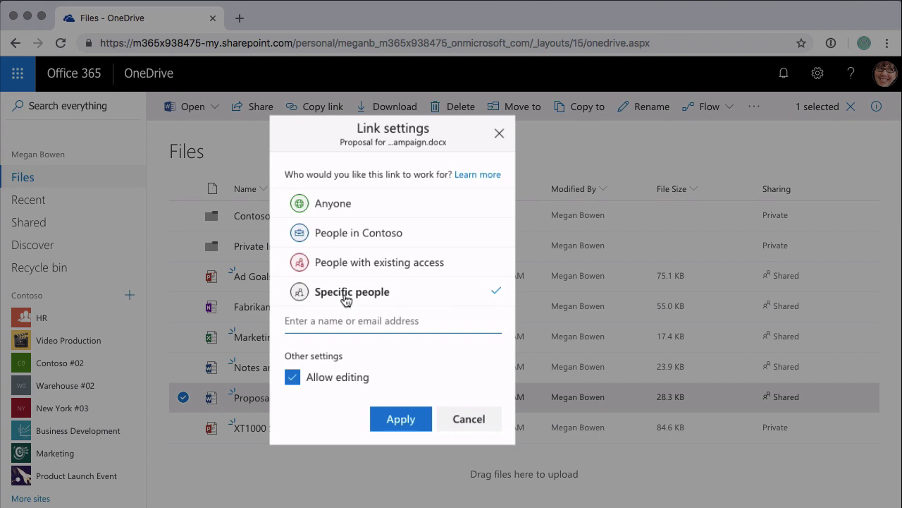
text(Alex Wilber)
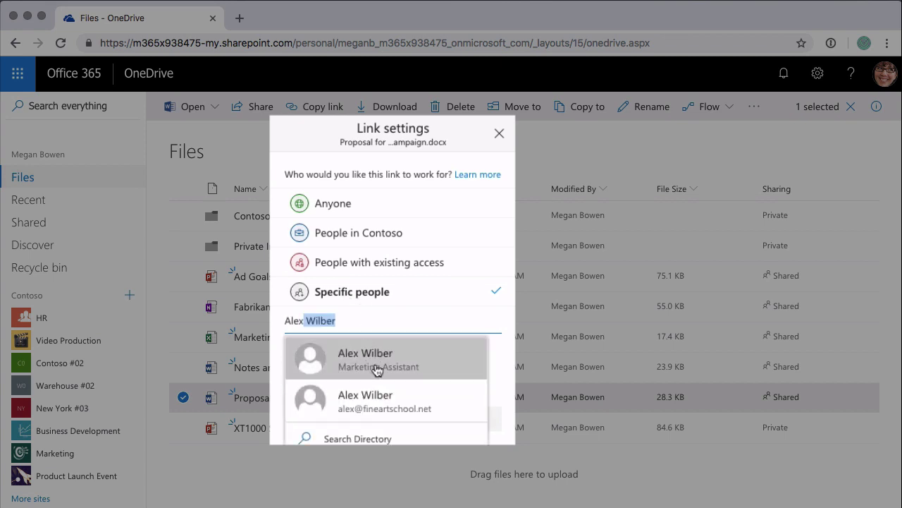
click(377, 363)
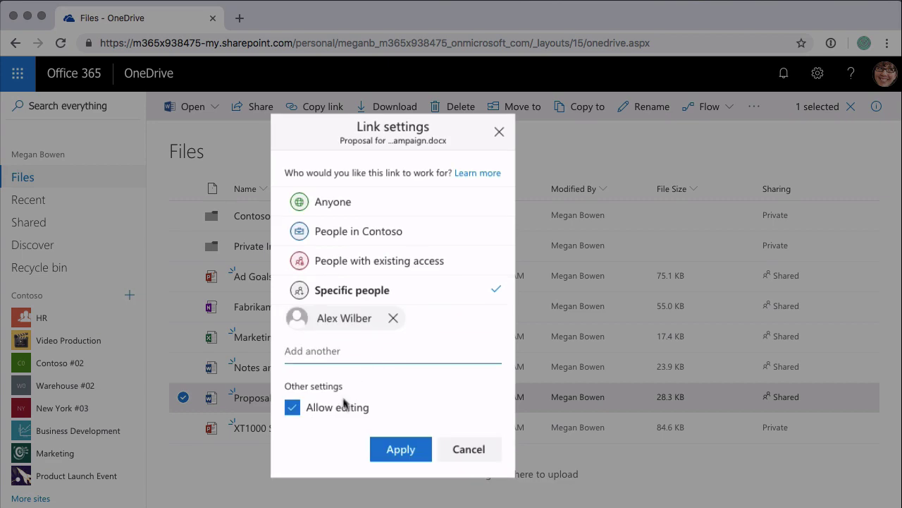
click(393, 445)
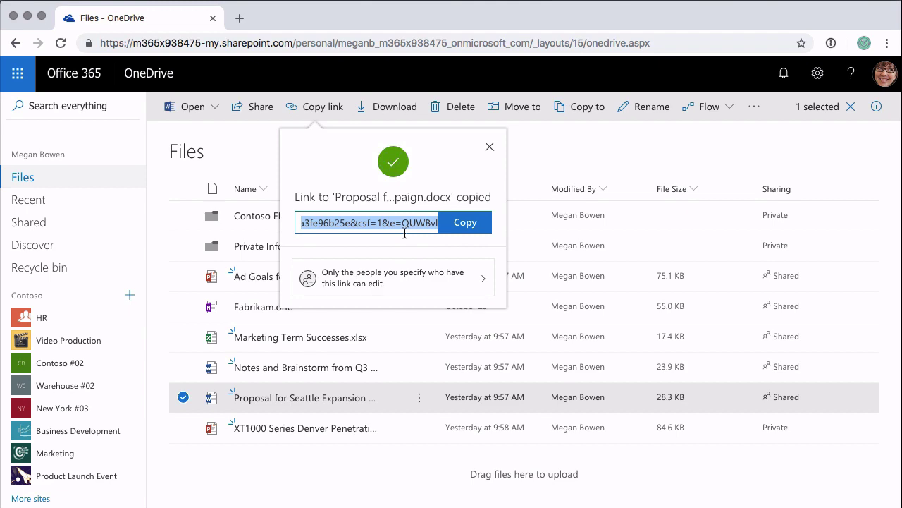
click(389, 280)
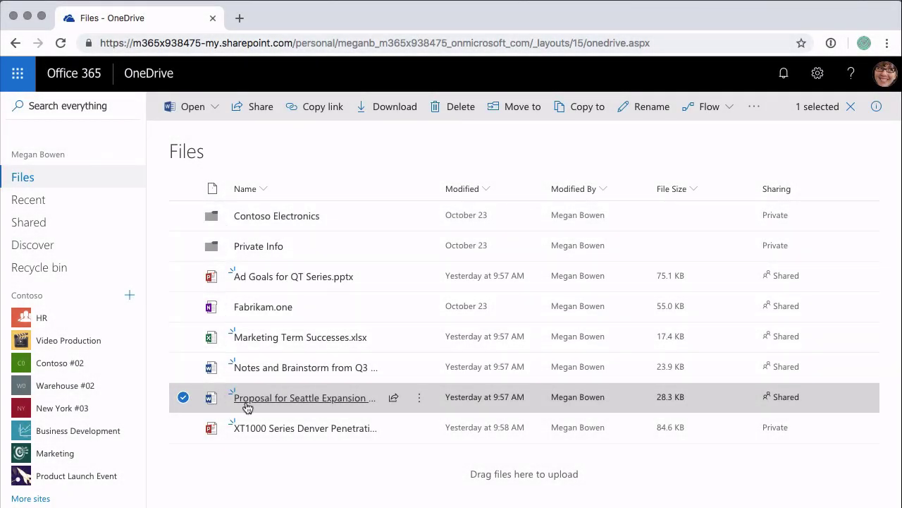
mouse_move(249, 403)
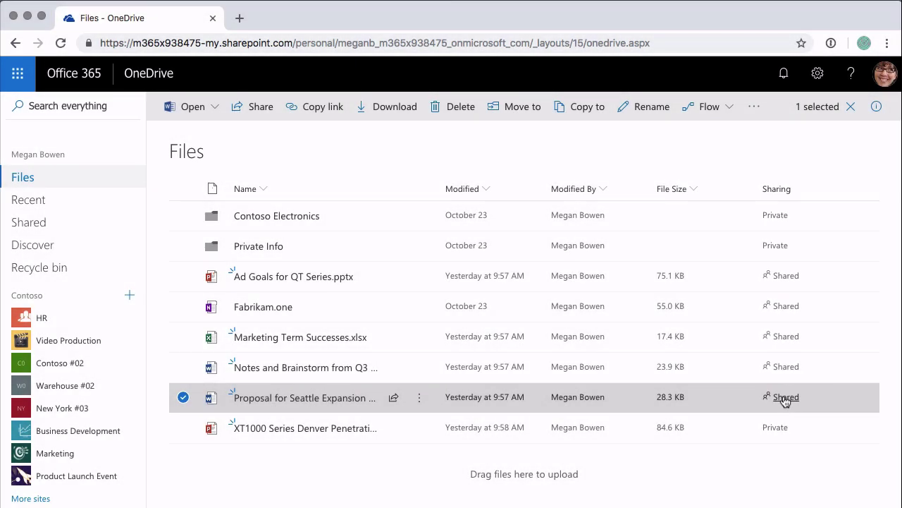
click(784, 396)
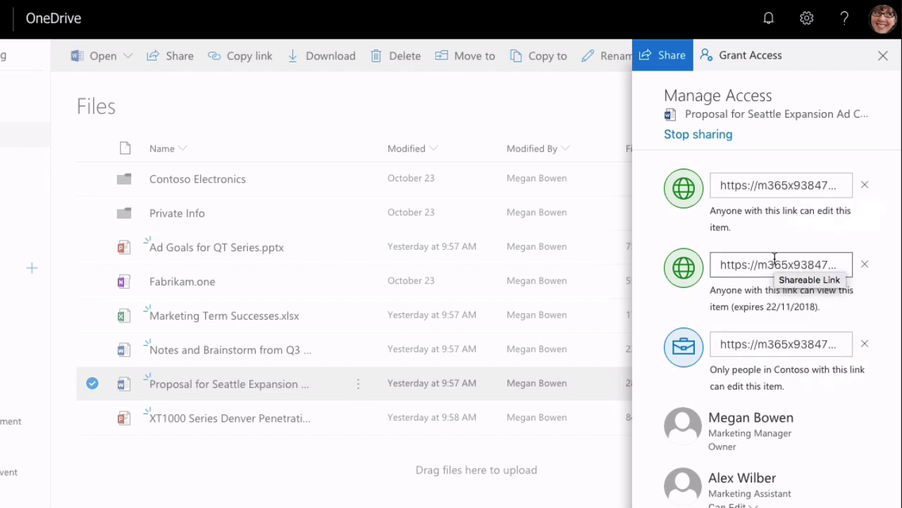
Step: Remove the Anyone-can-edit link in Manage Access and begin removing the view-only link
click(772, 186)
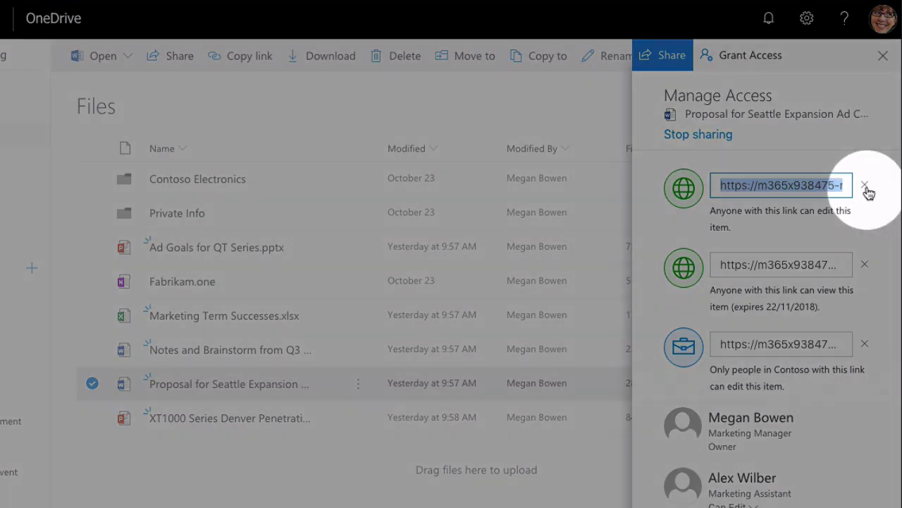
click(865, 189)
click(439, 340)
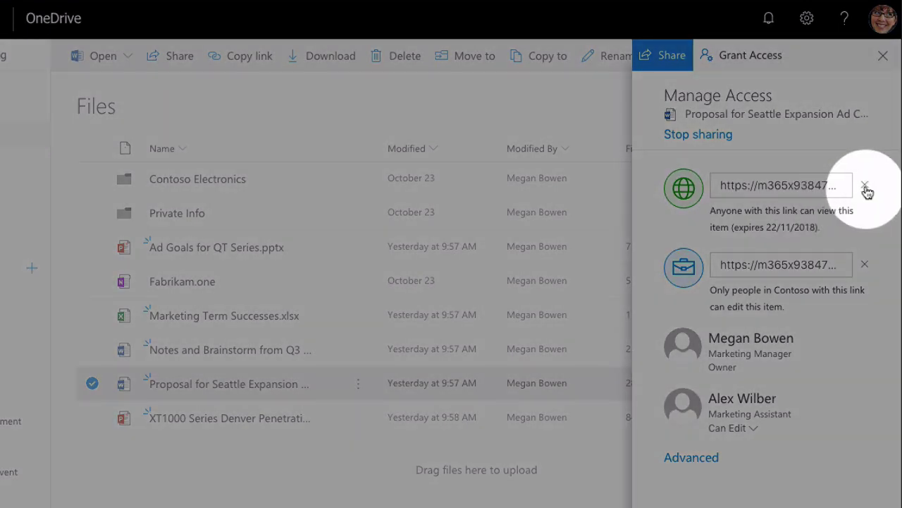
click(865, 186)
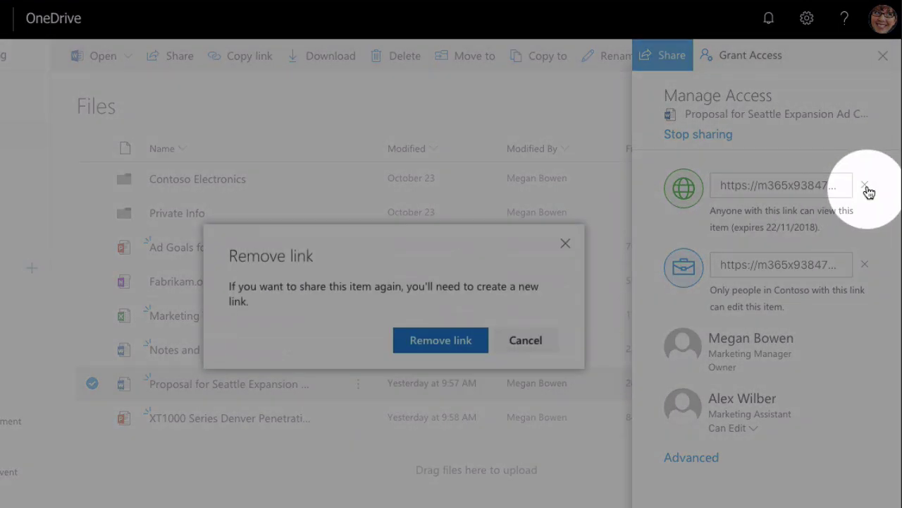
Step: Confirm removal of the view-only link and close the Manage Access pane
click(441, 341)
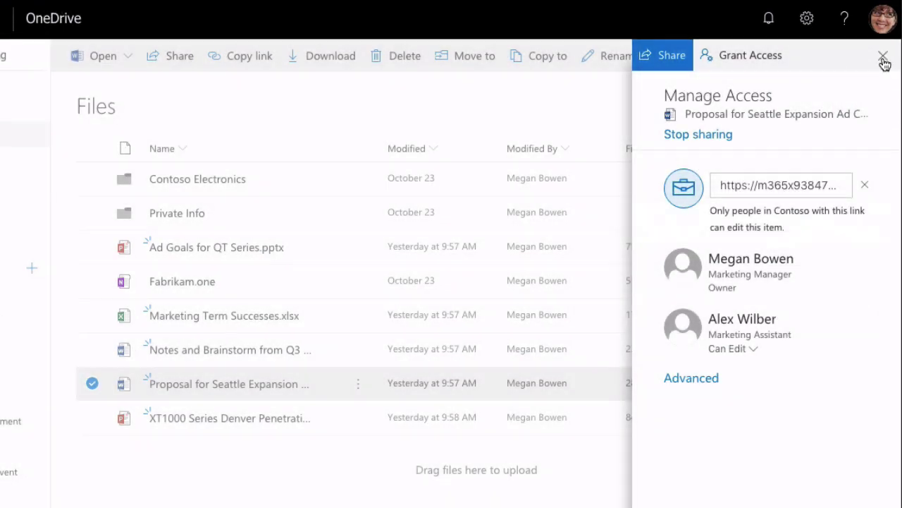
click(883, 56)
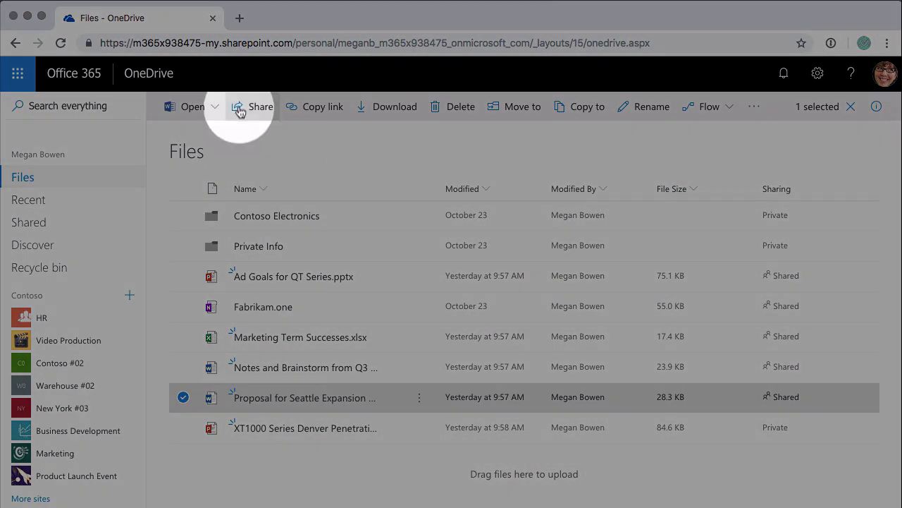
Step: Share the proposal with a link set to Anyone with editing allowed
click(258, 114)
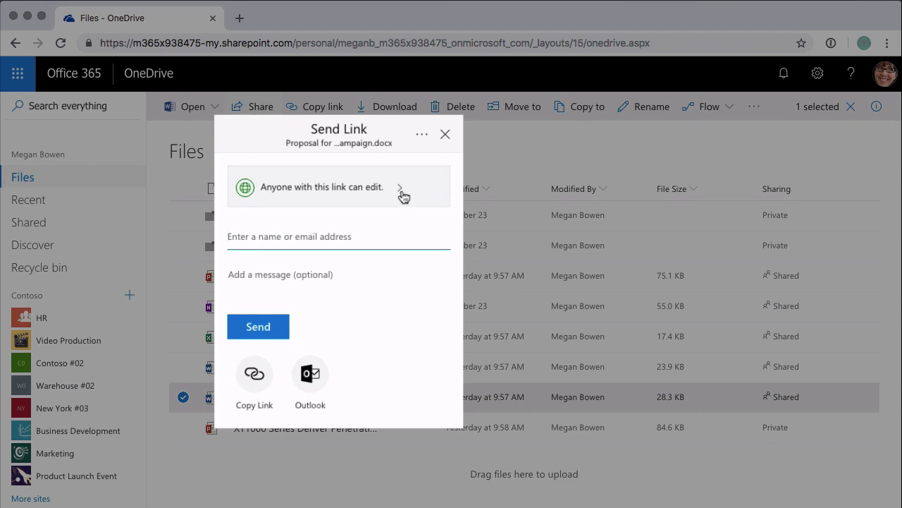
click(406, 198)
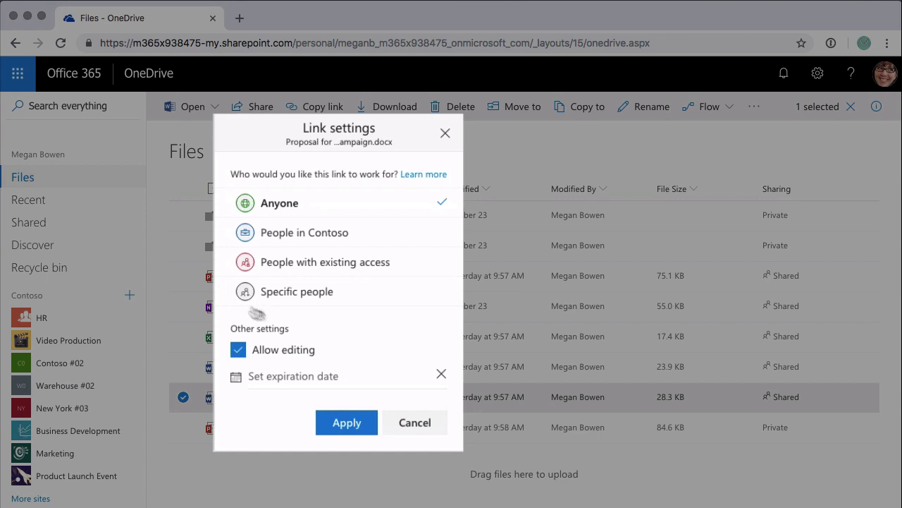
click(347, 424)
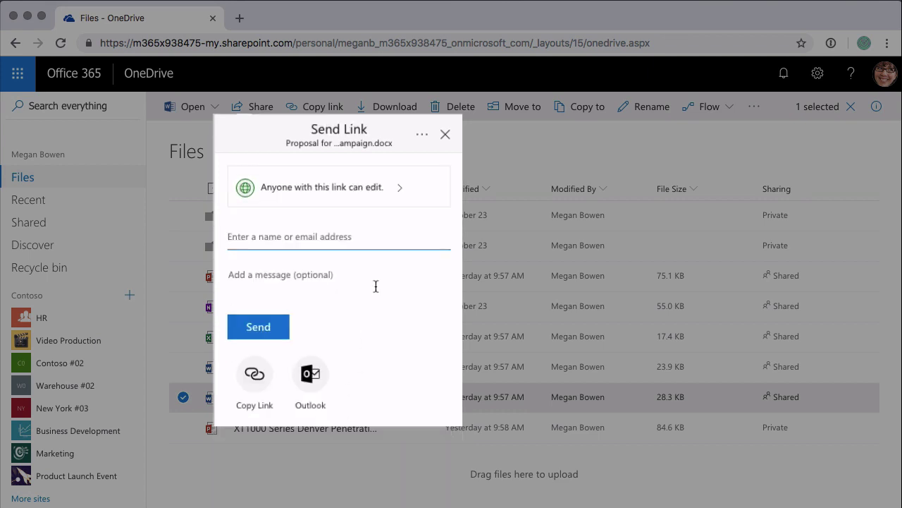
Step: Add the two internal colleagues, the marketing assistant and the director, as link recipients
text(Alex Wilber)
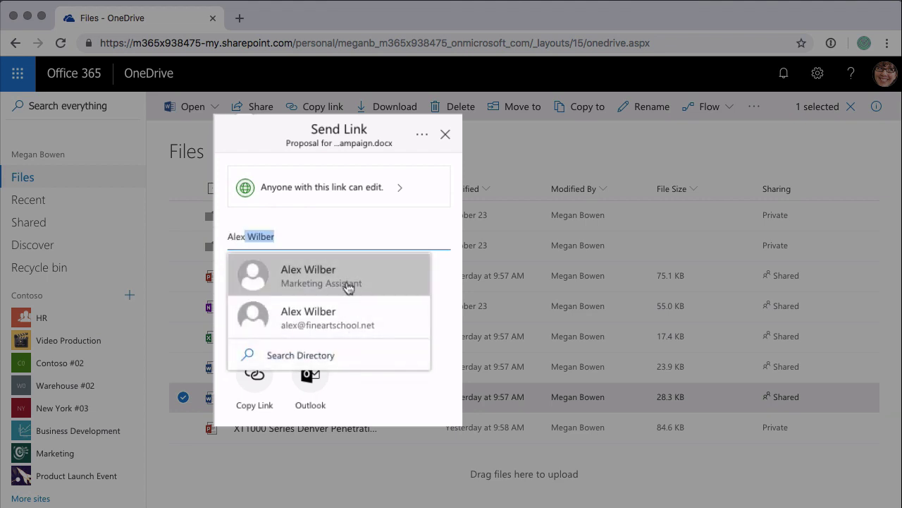
click(349, 293)
text(Miriam Graham)
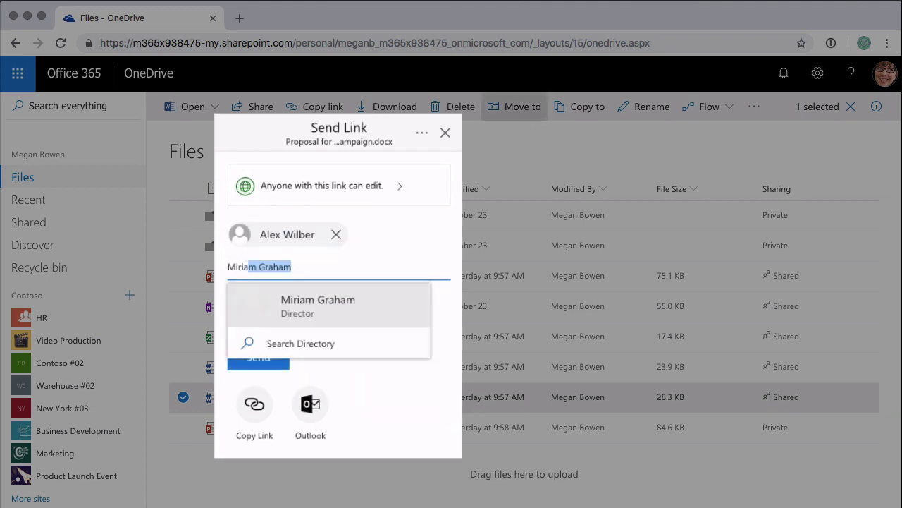
click(377, 313)
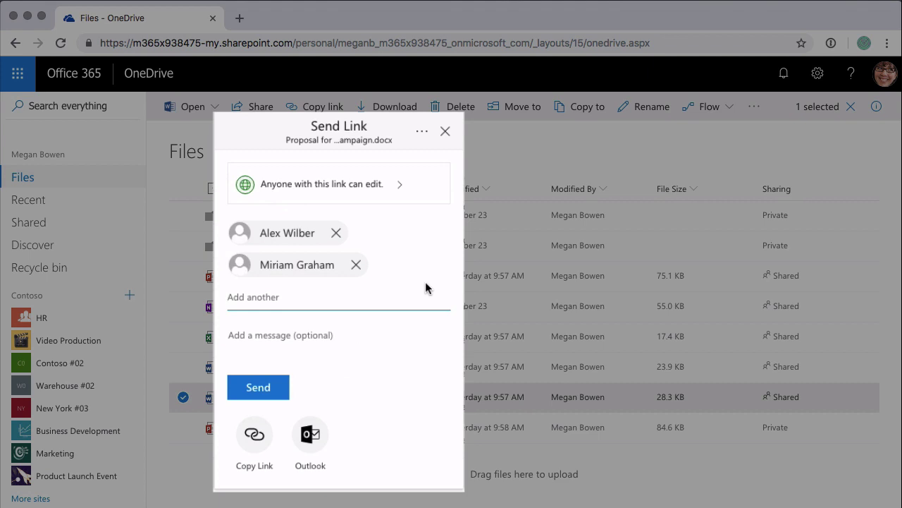
Step: Add the external Gmail address as a further recipient and begin a message
text(mar)
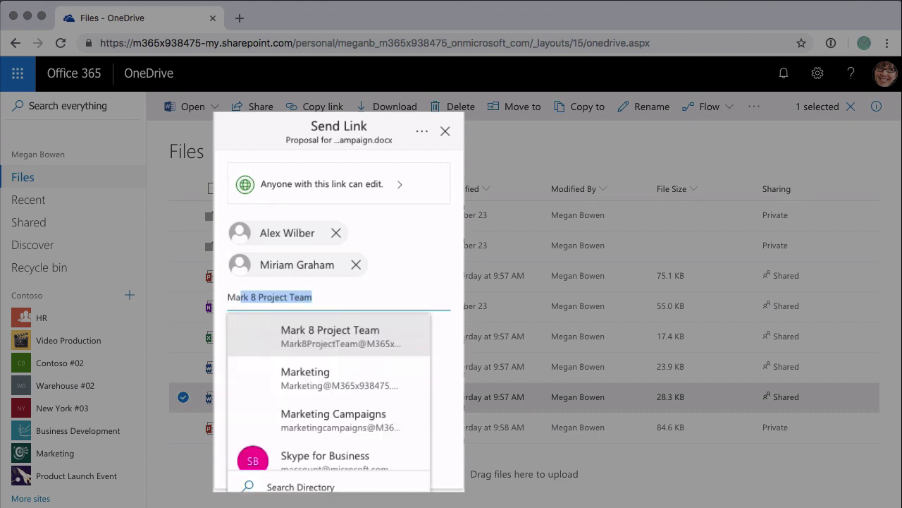
key(BackSpace)
key(BackSpace)
key(BackSpace)
key(BackSpace)
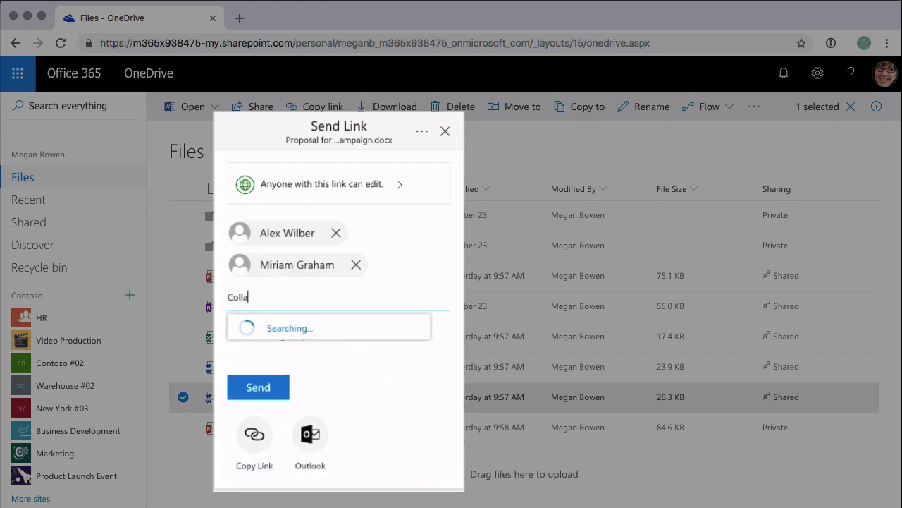
click(331, 339)
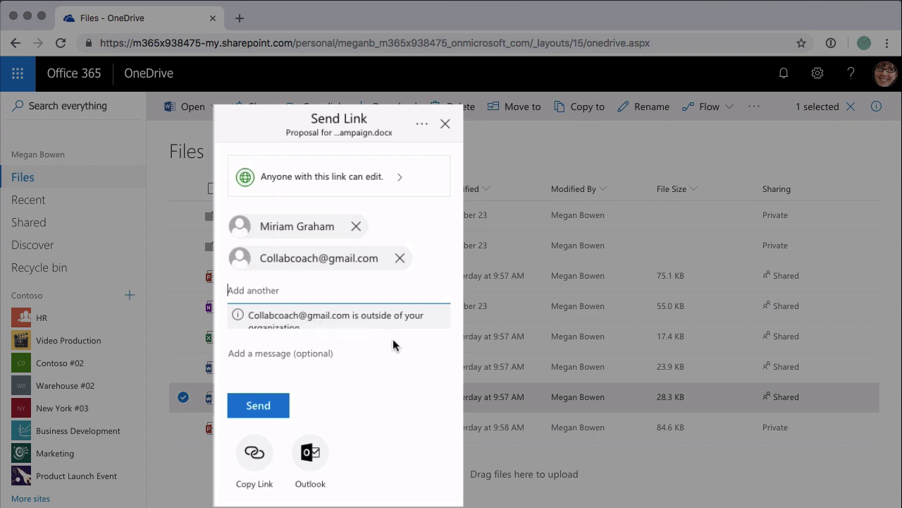
click(299, 363)
Step: Write the note 'please check this out' and send the link email
text(pleas)
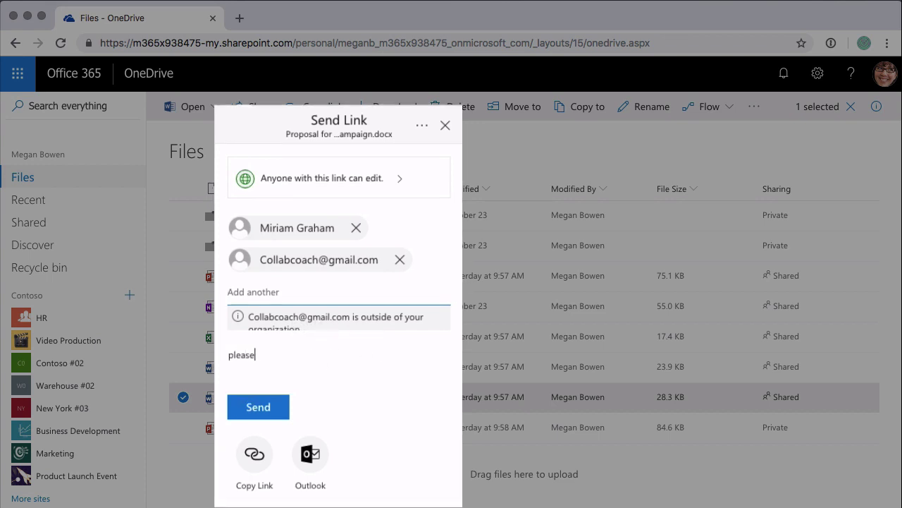
text(eck this out)
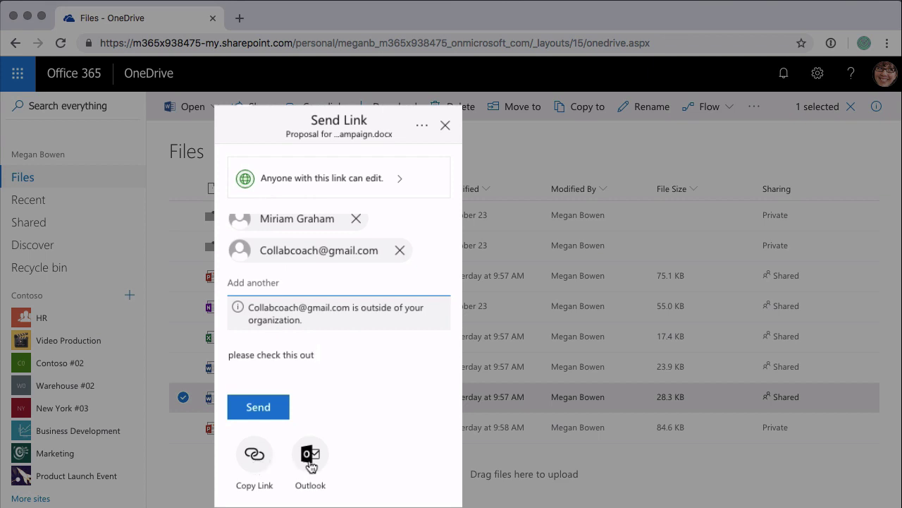
click(255, 410)
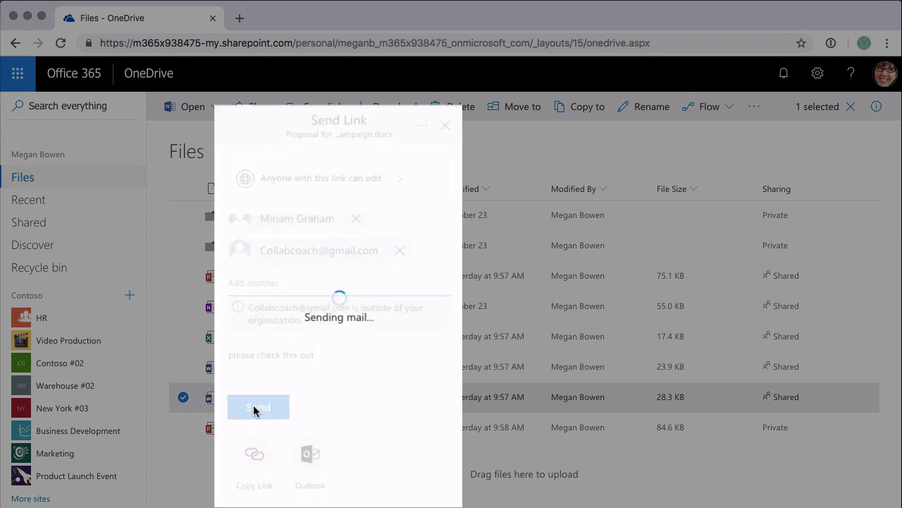